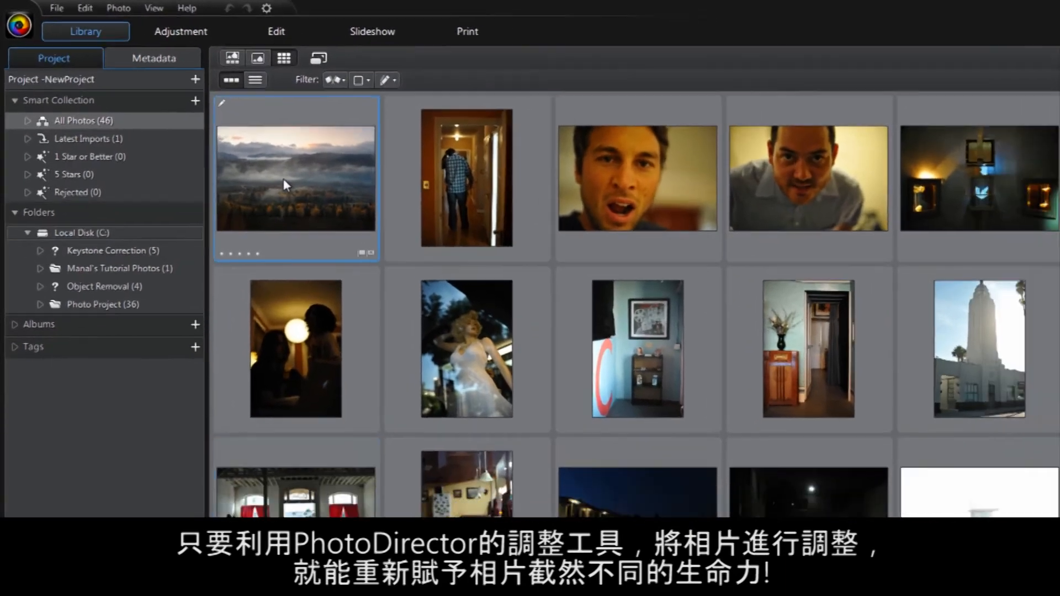
# Step: Open the misty landscape thumbnail in single view and move to the Adjustment module
pyautogui.doubleClick(284, 178)
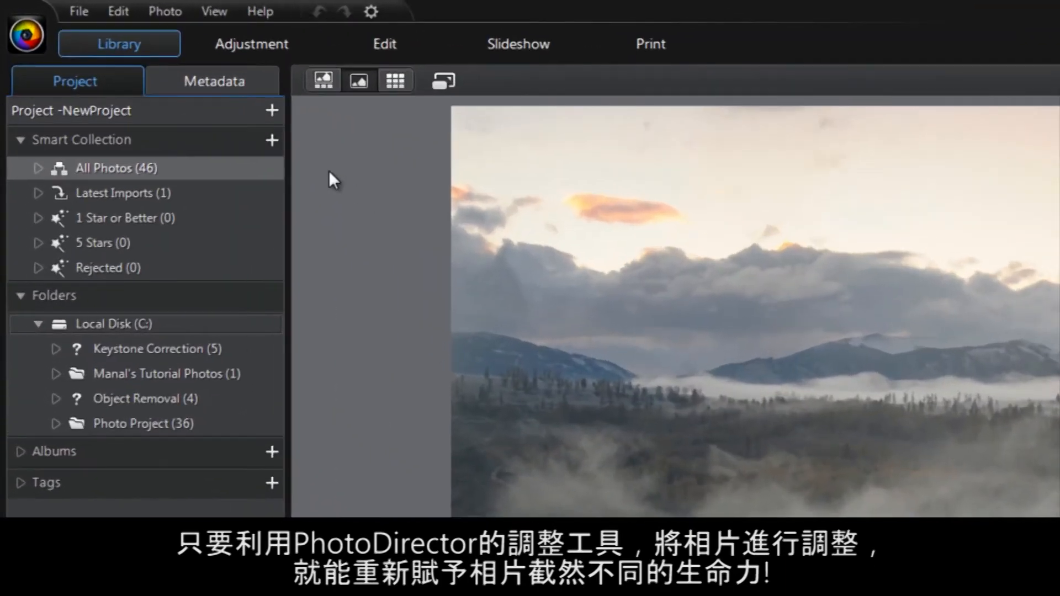
pyautogui.click(257, 44)
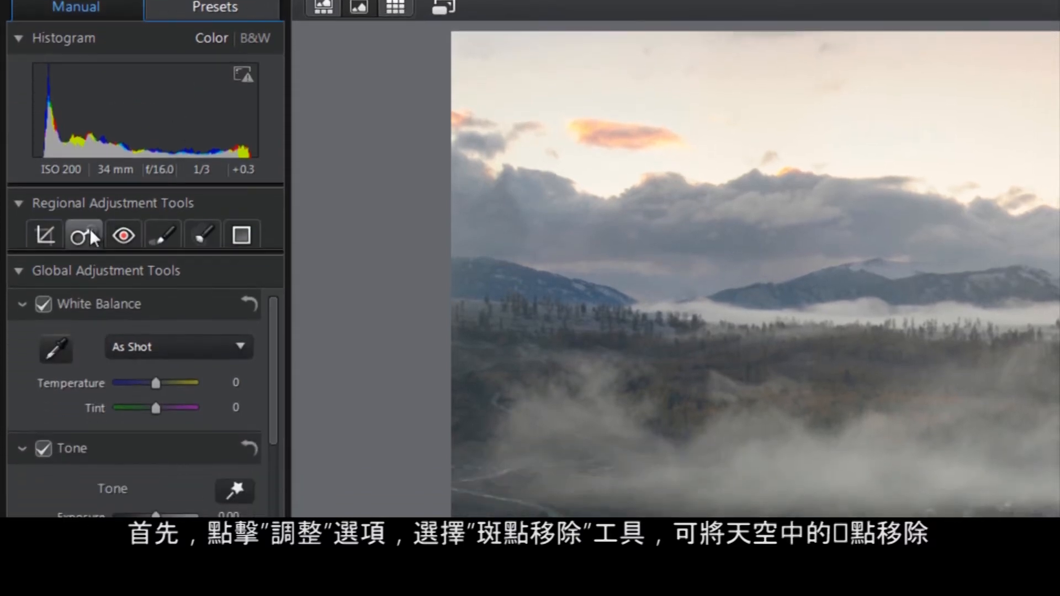
# Step: Heal five dust spots across the sky with the Spot Removal tool
pyautogui.click(89, 230)
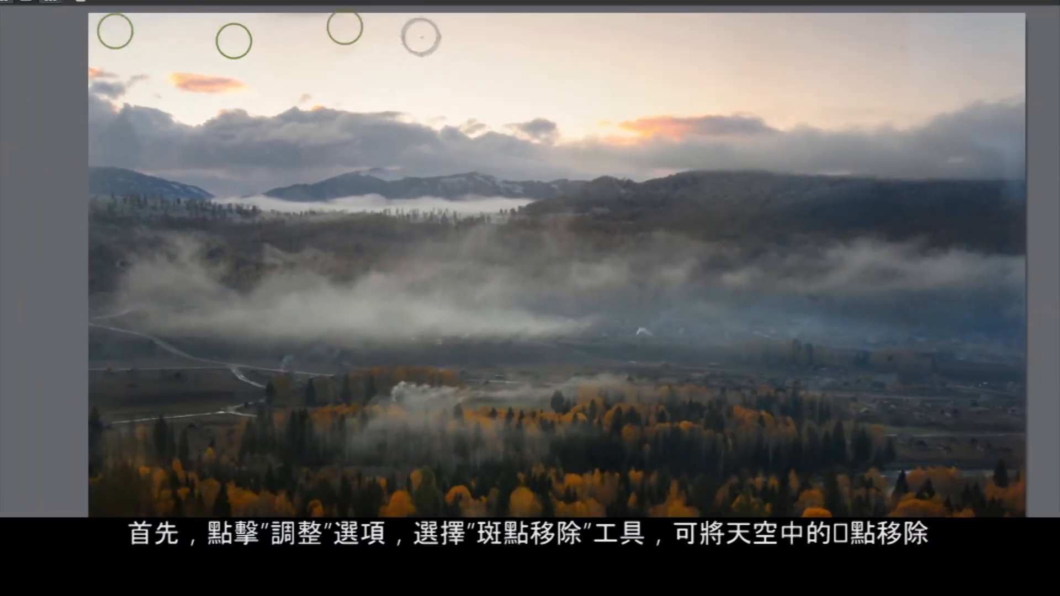
pyautogui.click(399, 36)
pyautogui.click(395, 69)
pyautogui.click(294, 25)
pyautogui.click(297, 58)
pyautogui.click(351, 55)
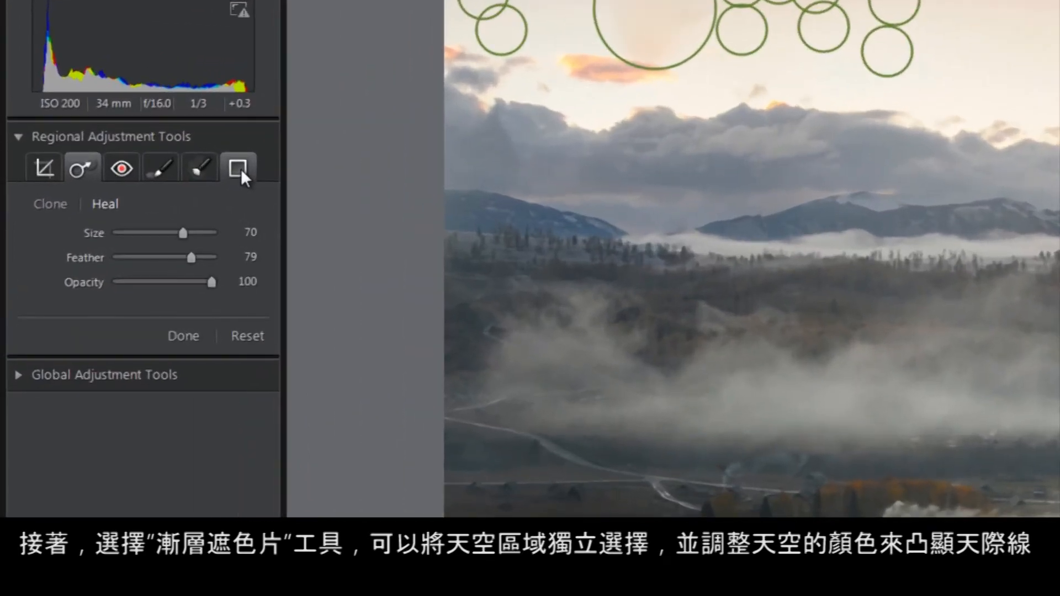
pyautogui.click(241, 169)
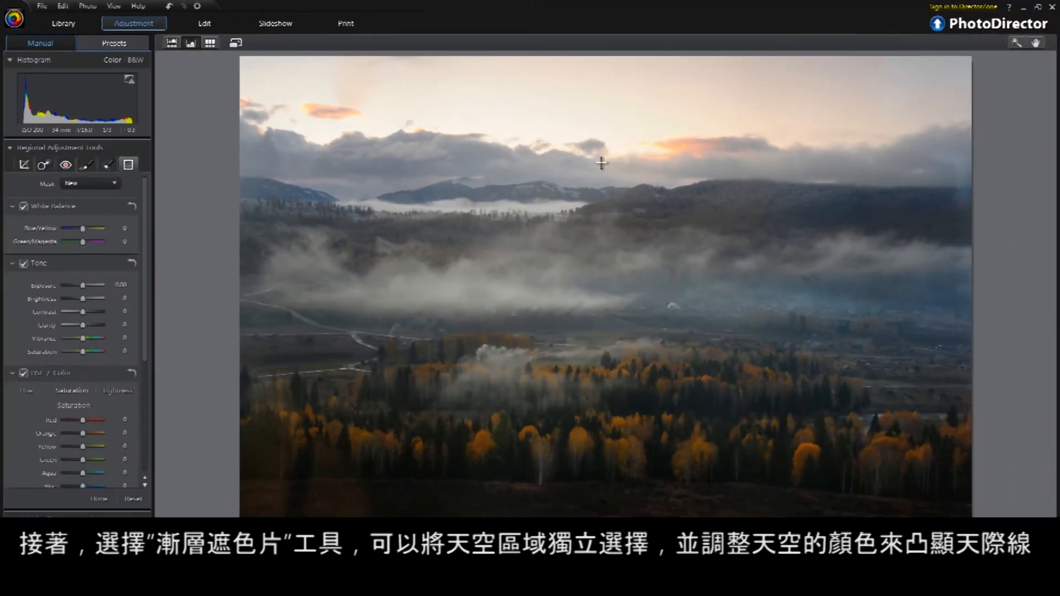
# Step: Draw a graduated mask over the sky with its transition aligned on the skyline
pyautogui.moveTo(599, 171)
pyautogui.mouseDown()
pyautogui.moveTo(586, 165)
pyautogui.moveTo(549, 223)
pyautogui.moveTo(605, 211)
pyautogui.mouseUp()
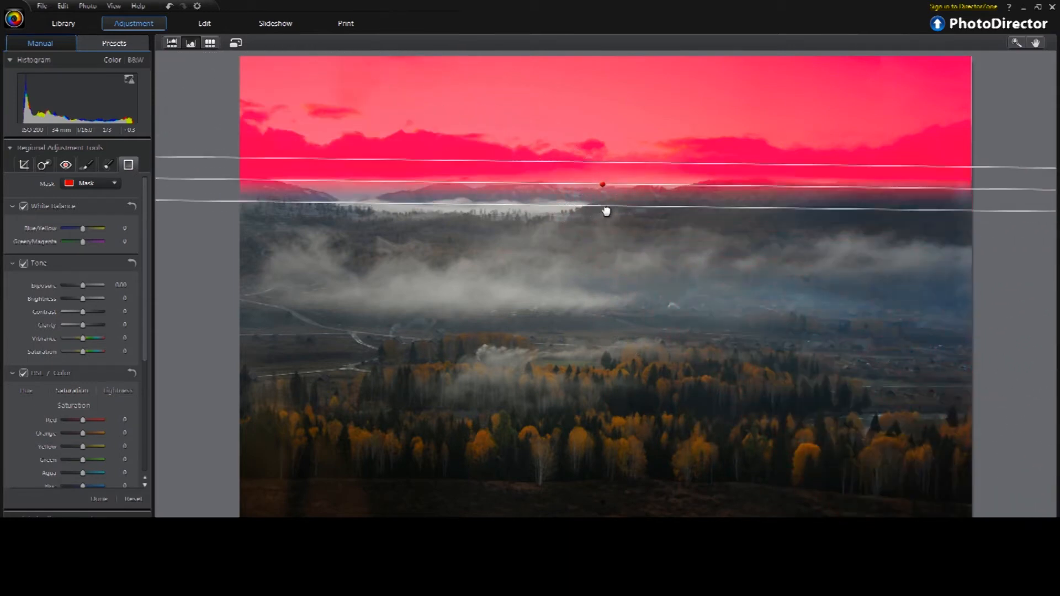
pyautogui.moveTo(606, 211)
pyautogui.mouseDown()
pyautogui.moveTo(594, 187)
pyautogui.moveTo(605, 180)
pyautogui.mouseUp()
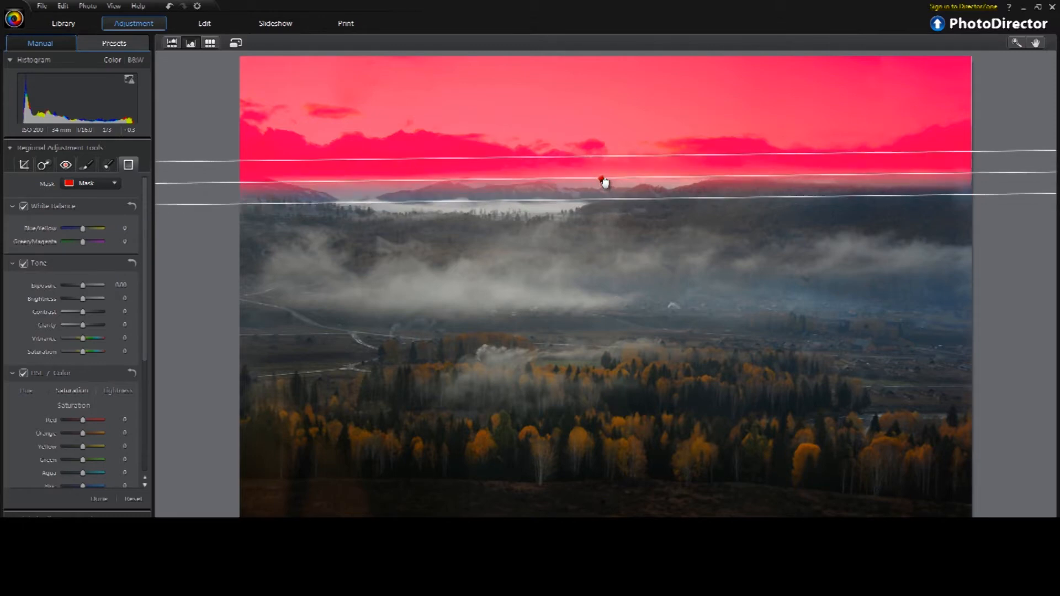
pyautogui.moveTo(605, 180); pyautogui.dragTo(606, 215)
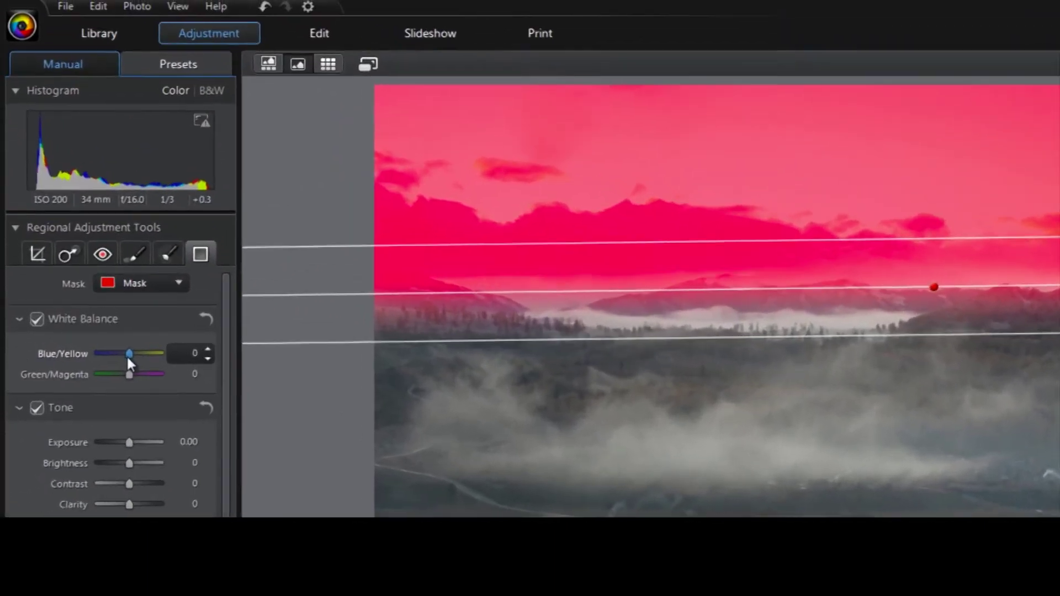
# Step: Cool the masked sky by setting White Balance Blue/Yellow to -20
pyautogui.moveTo(128, 354); pyautogui.dragTo(124, 361)
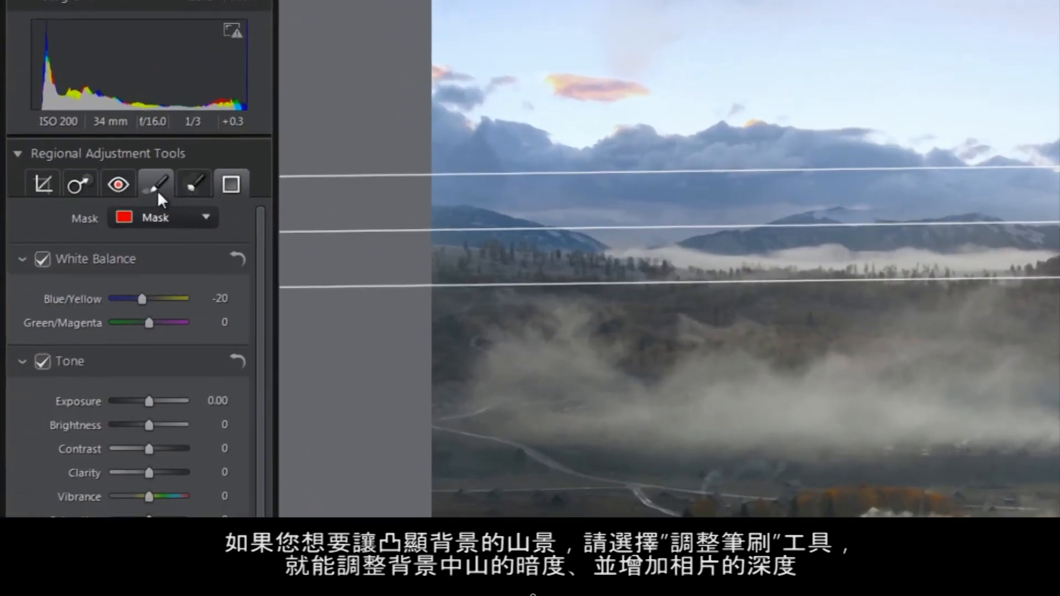
pyautogui.click(86, 165)
# Step: Paint a new mask over the misty hills and set contrast -46, clarity 75
pyautogui.click(162, 217)
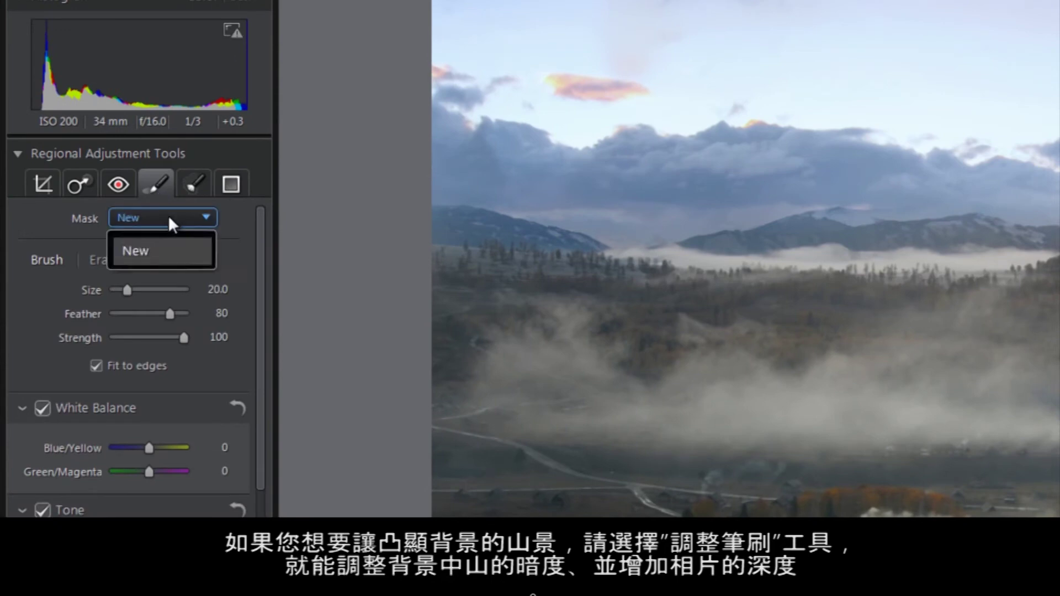
pyautogui.click(163, 253)
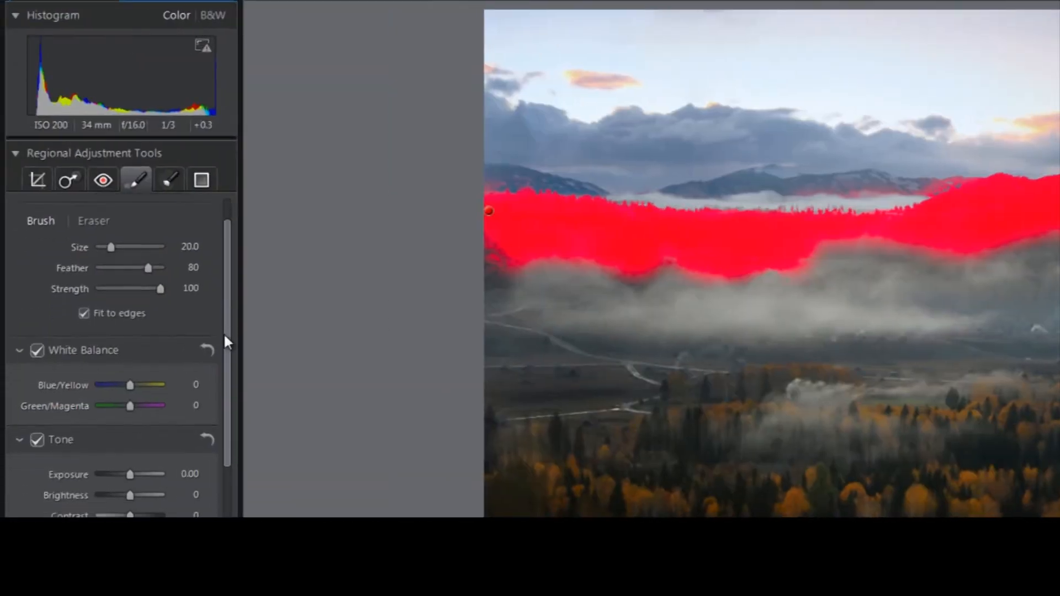
pyautogui.scroll(-3, 222, 332)
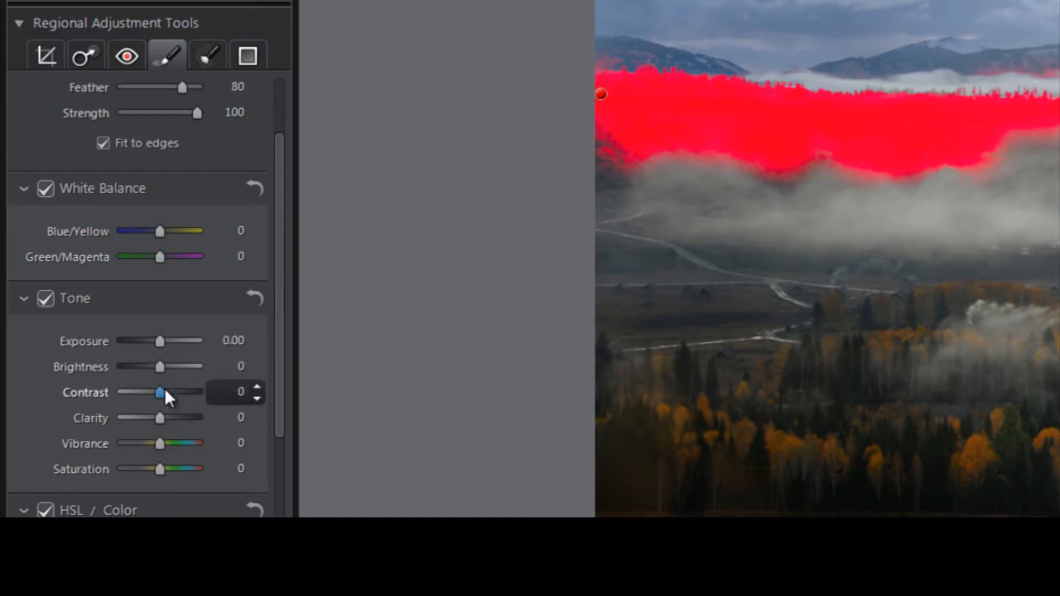
pyautogui.moveTo(161, 393); pyautogui.dragTo(140, 402)
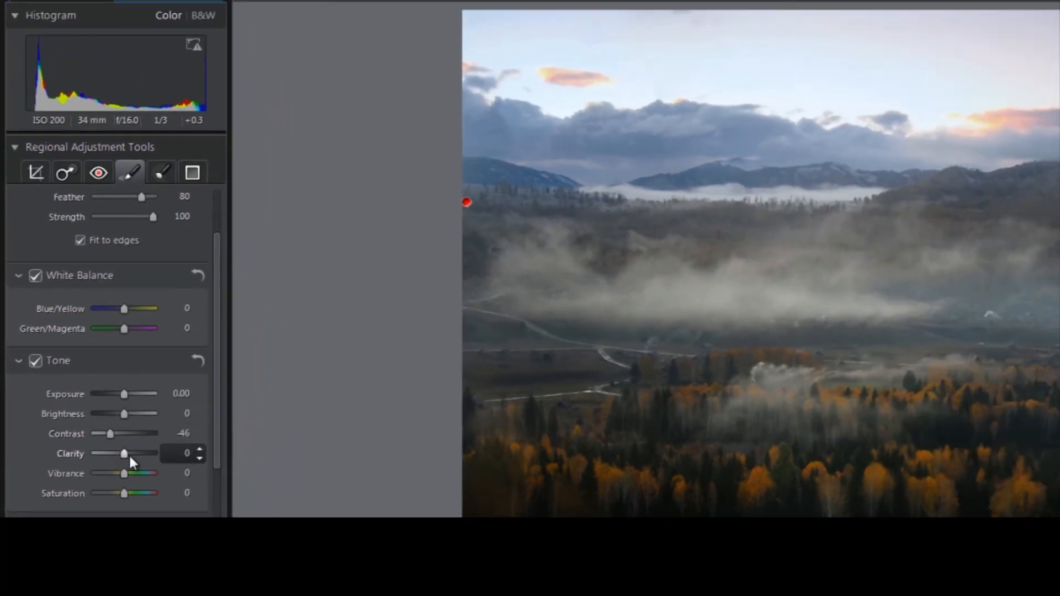
pyautogui.moveTo(123, 455); pyautogui.dragTo(149, 454)
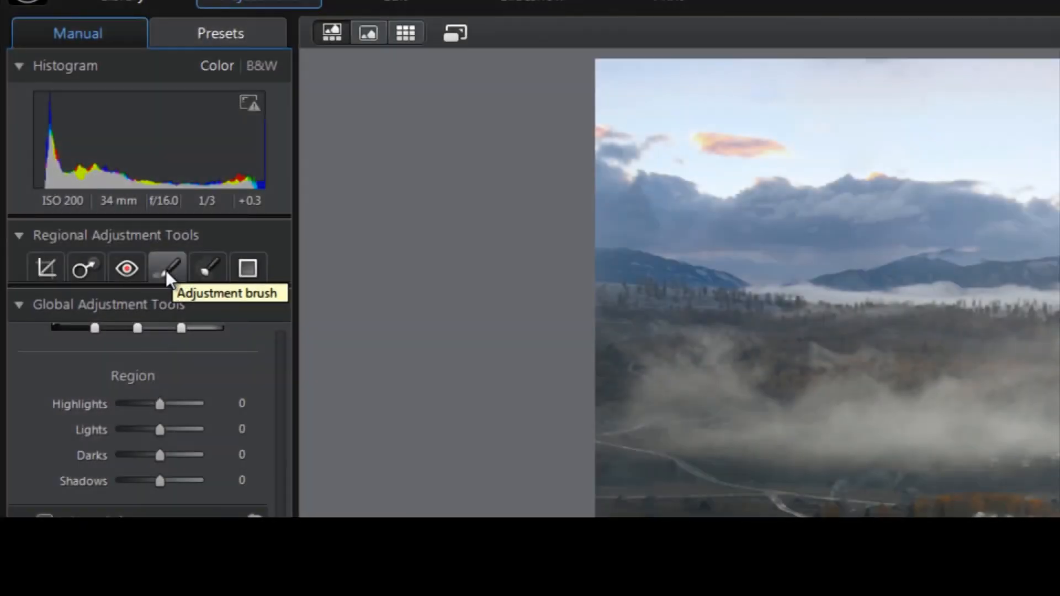
# Step: Paint a new adjustment-brush mask across the distant mountain range to the right edge
pyautogui.click(166, 271)
pyautogui.click(193, 303)
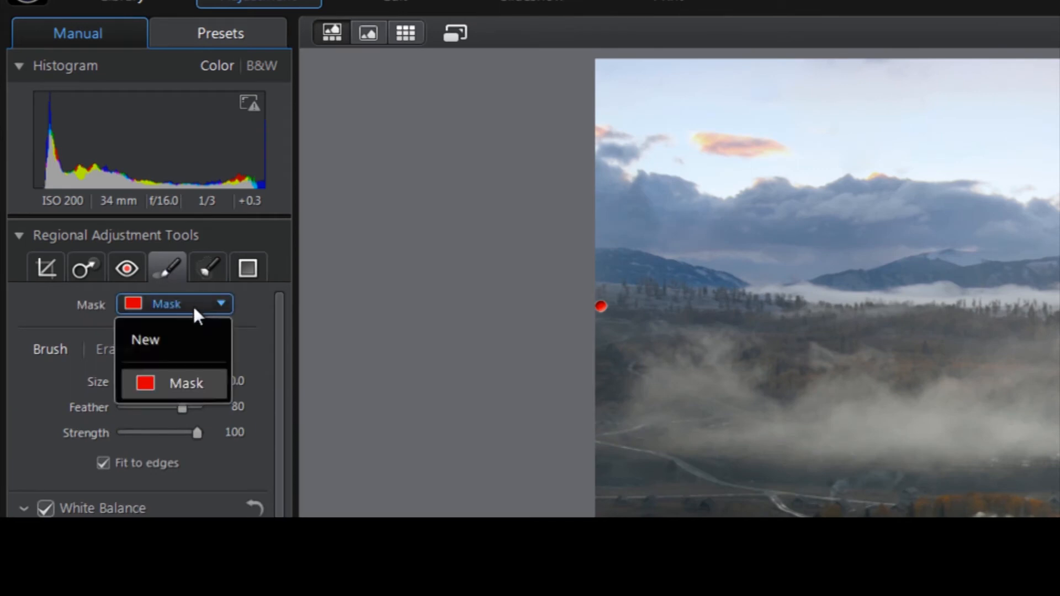
pyautogui.click(145, 339)
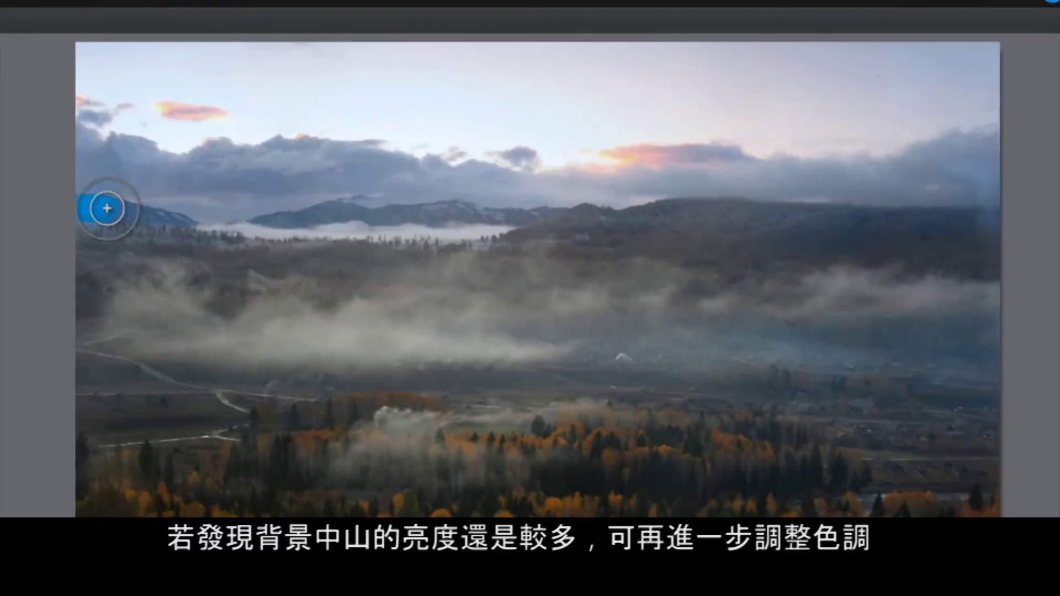
pyautogui.moveTo(92, 208)
pyautogui.mouseDown()
pyautogui.moveTo(246, 221)
pyautogui.moveTo(717, 197)
pyautogui.mouseUp()
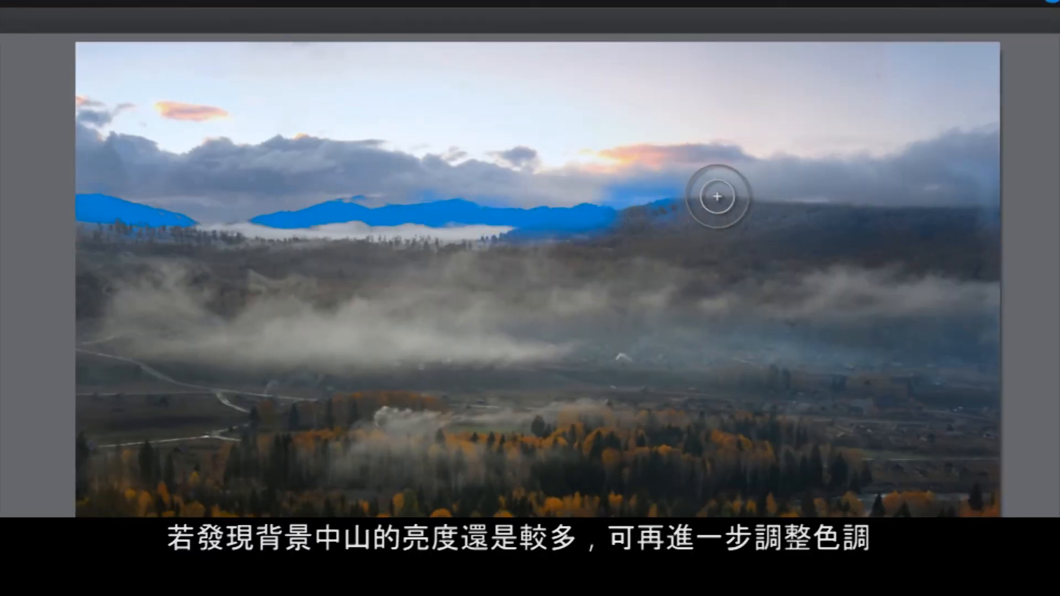
pyautogui.moveTo(717, 198); pyautogui.dragTo(998, 216)
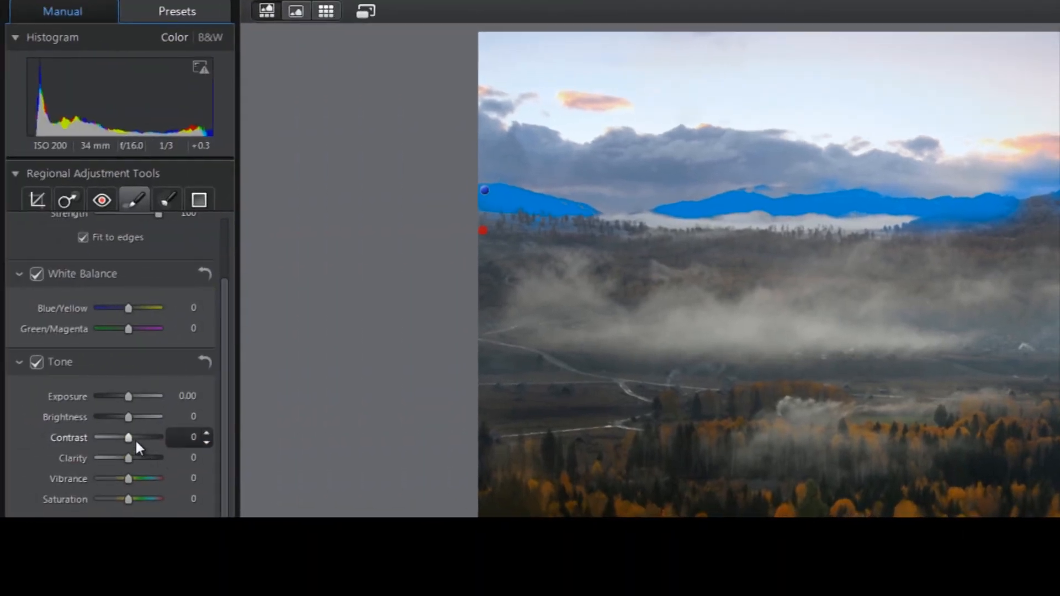
# Step: Raise the distant mountains' contrast to 43 and clarity to 83
pyautogui.moveTo(130, 437); pyautogui.dragTo(141, 438)
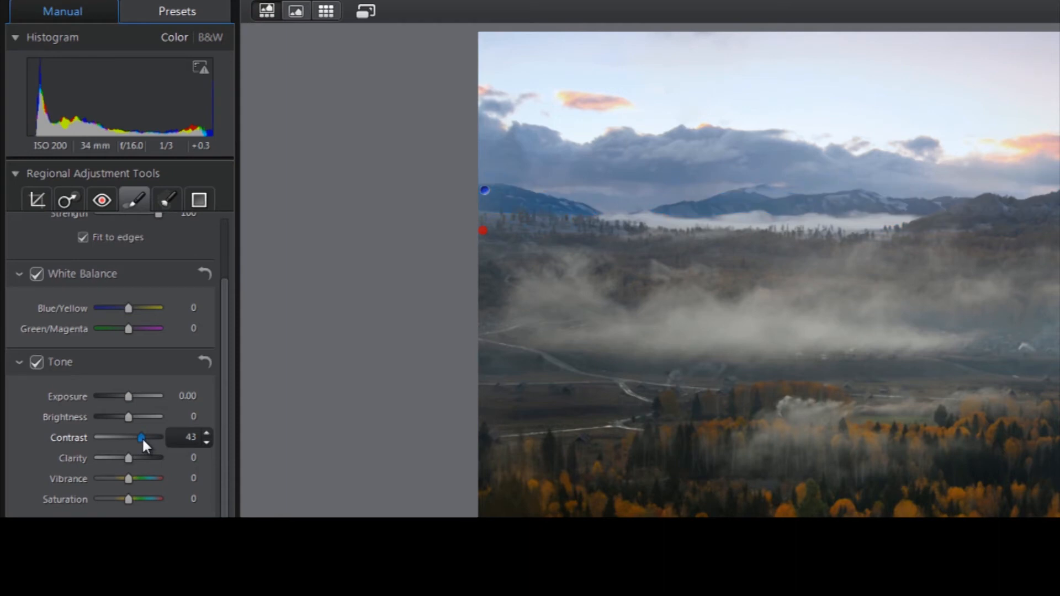
pyautogui.click(127, 458)
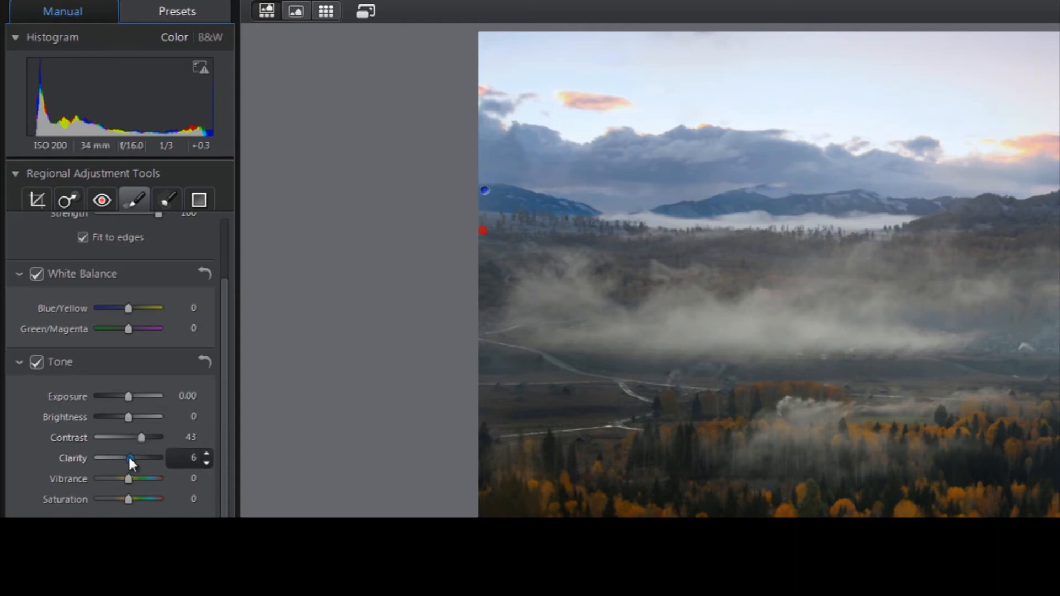
pyautogui.moveTo(139, 459); pyautogui.dragTo(149, 459)
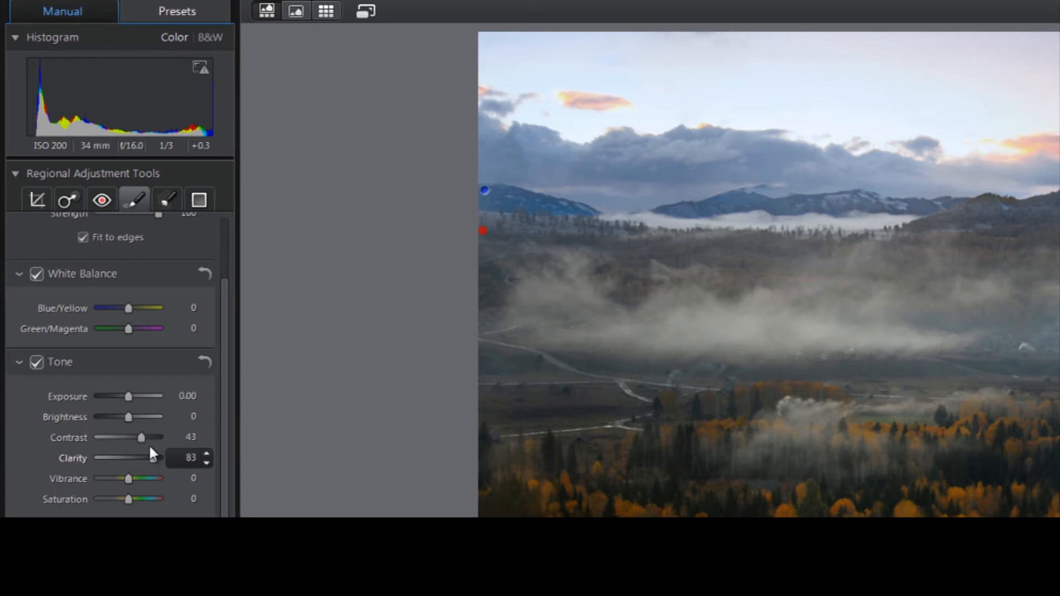
pyautogui.click(135, 199)
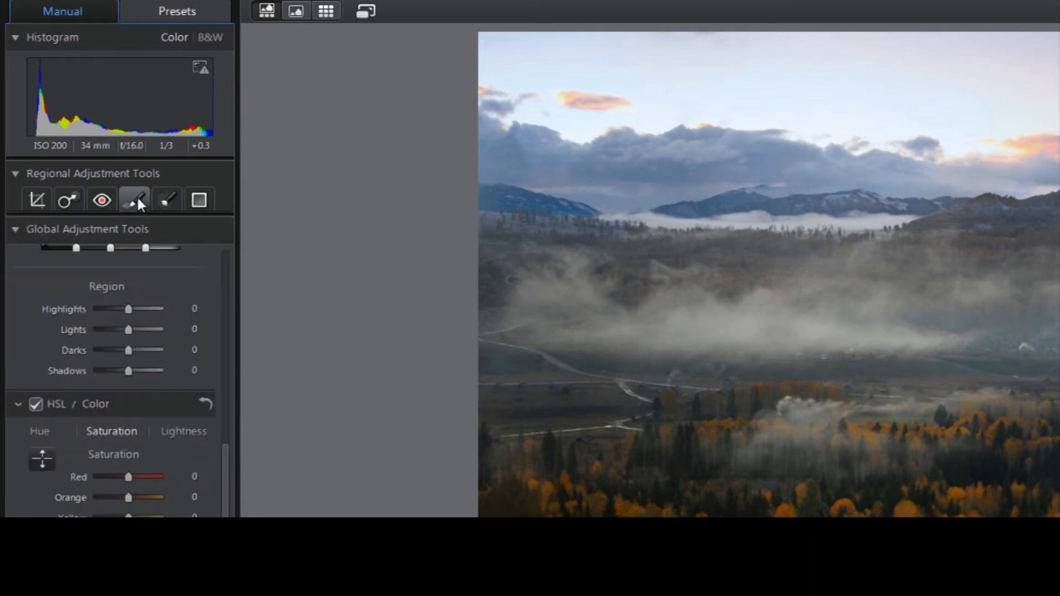
# Step: Paint a new mask over the foreground trees, bottom edge and dark middle patch
pyautogui.click(137, 198)
pyautogui.click(141, 228)
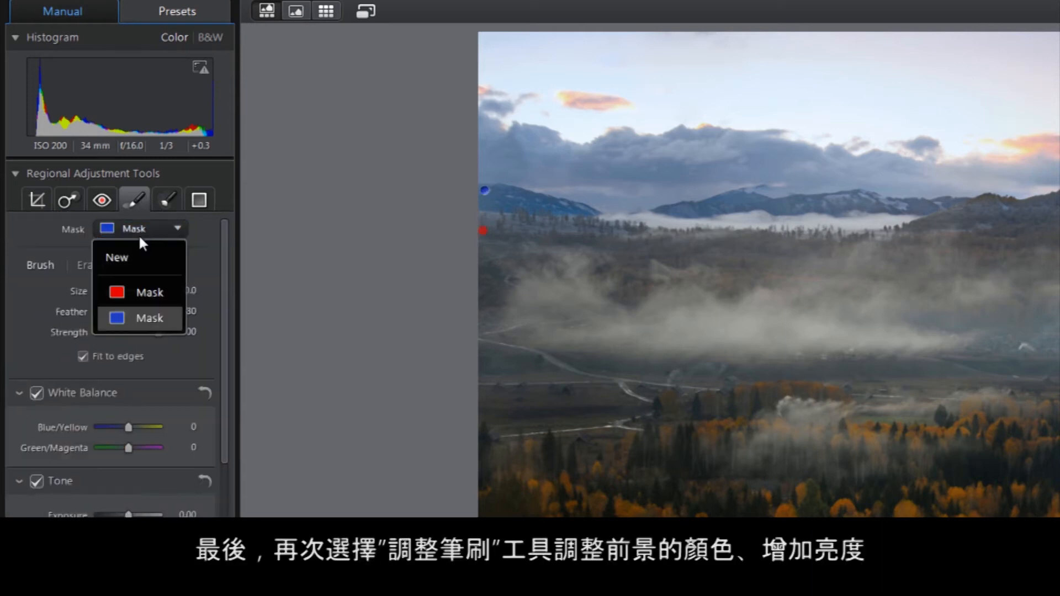
pyautogui.click(117, 257)
pyautogui.moveTo(91, 332)
pyautogui.mouseDown()
pyautogui.moveTo(249, 348)
pyautogui.moveTo(955, 504)
pyautogui.moveTo(498, 451)
pyautogui.moveTo(307, 398)
pyautogui.moveTo(655, 348)
pyautogui.moveTo(979, 376)
pyautogui.moveTo(953, 348)
pyautogui.moveTo(592, 398)
pyautogui.moveTo(604, 340)
pyautogui.moveTo(75, 447)
pyautogui.moveTo(83, 348)
pyautogui.mouseUp()
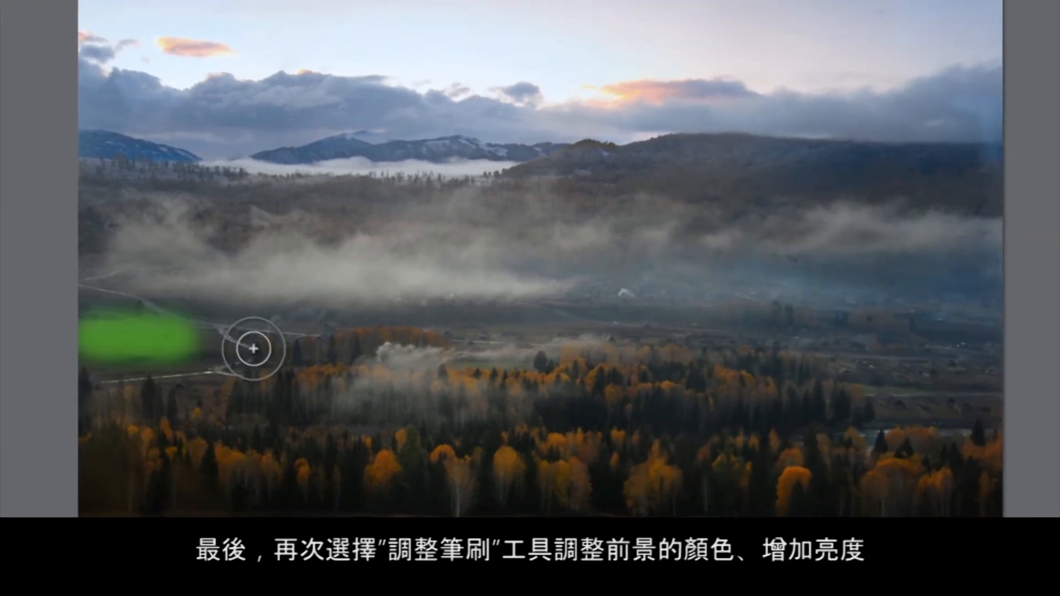
pyautogui.moveTo(990, 504); pyautogui.dragTo(99, 500)
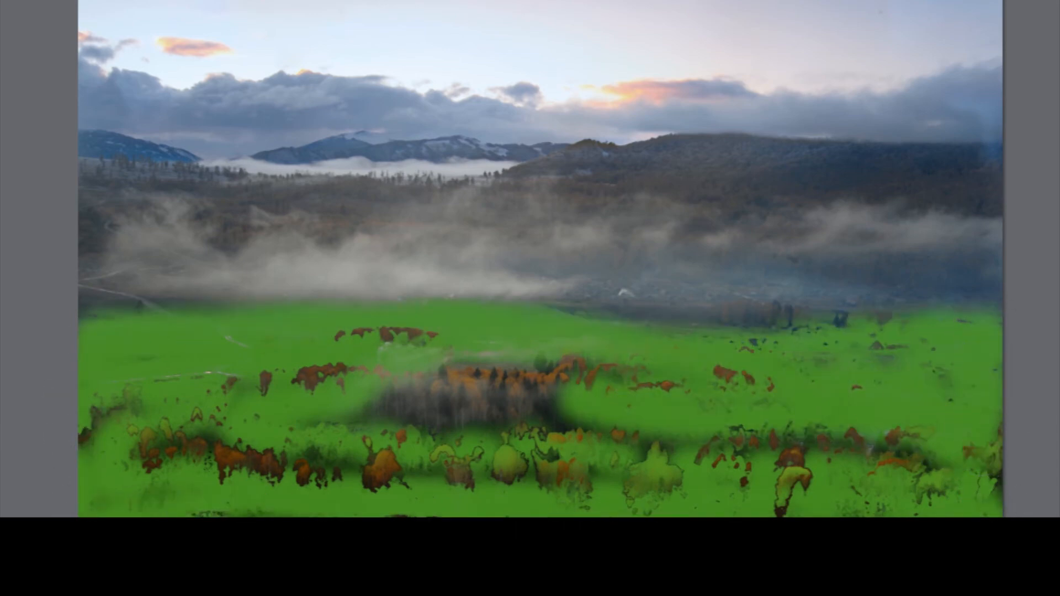
pyautogui.moveTo(382, 465)
pyautogui.mouseDown()
pyautogui.moveTo(505, 401)
pyautogui.moveTo(108, 398)
pyautogui.moveTo(78, 437)
pyautogui.mouseUp()
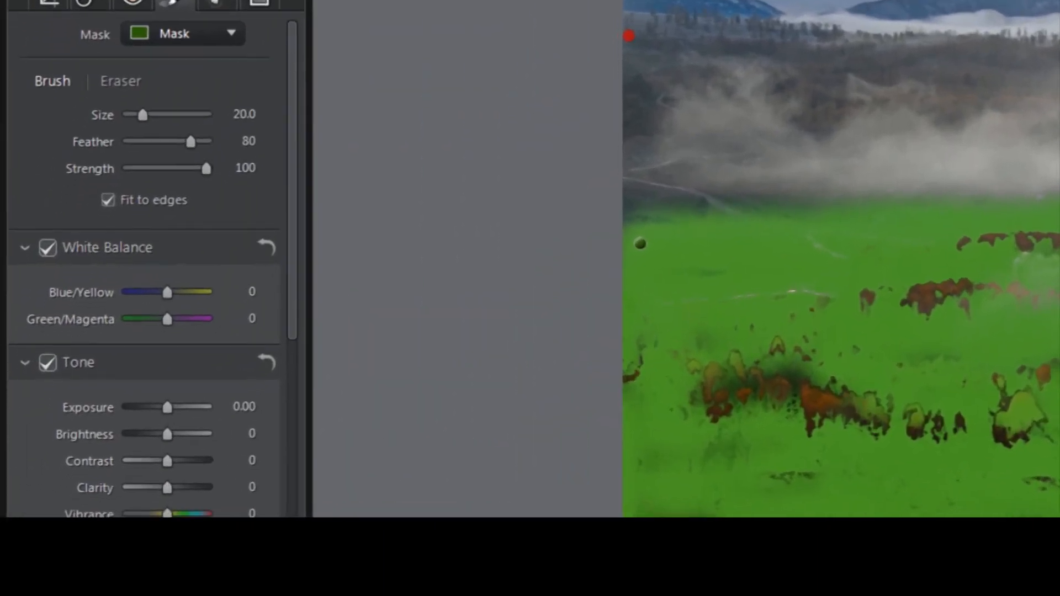
pyautogui.moveTo(293, 318); pyautogui.dragTo(281, 509)
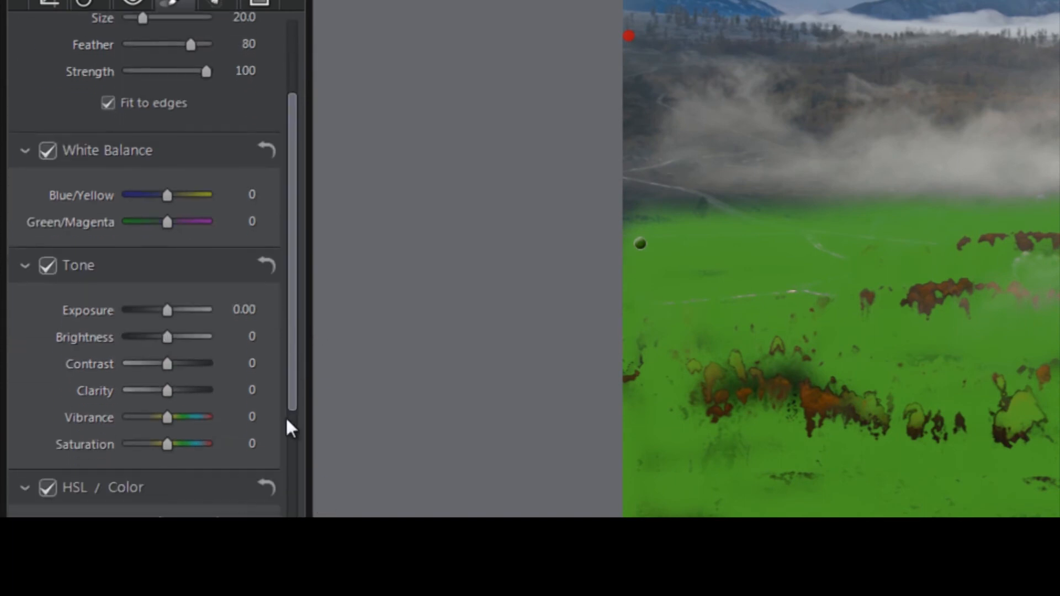
pyautogui.scroll(-2, 276, 480)
# Step: Boost foreground saturation: green 26, aqua 23, yellow, orange and red 17
pyautogui.click(165, 370)
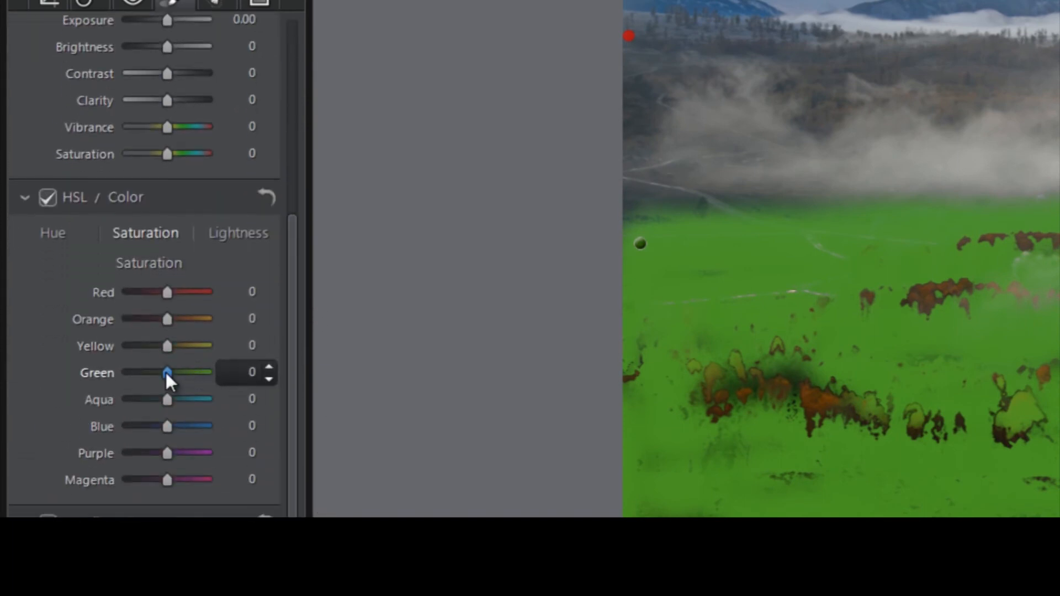
pyautogui.moveTo(166, 372); pyautogui.dragTo(176, 372)
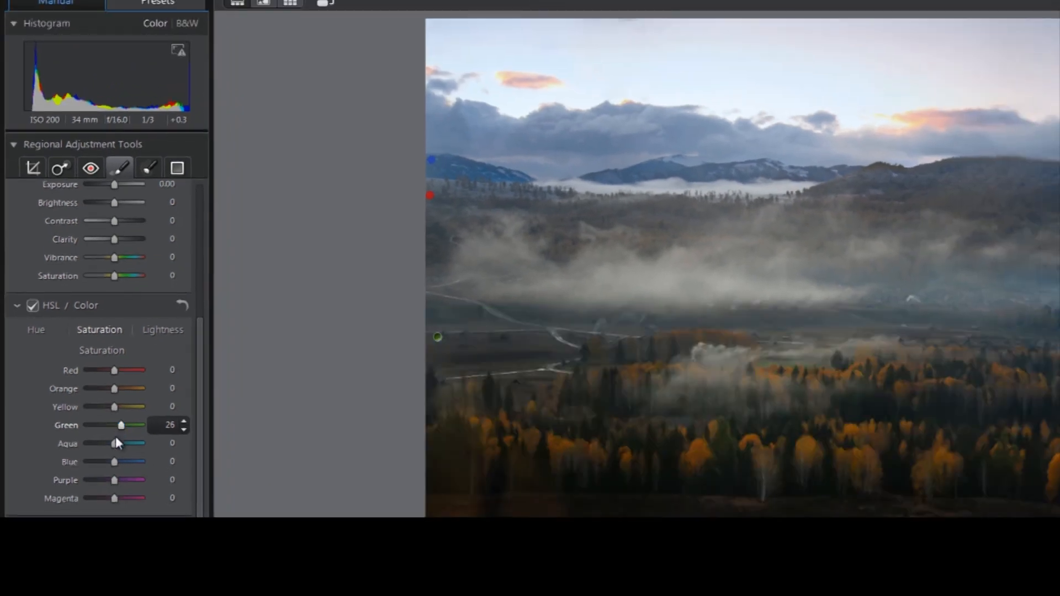
pyautogui.moveTo(115, 443); pyautogui.dragTo(122, 444)
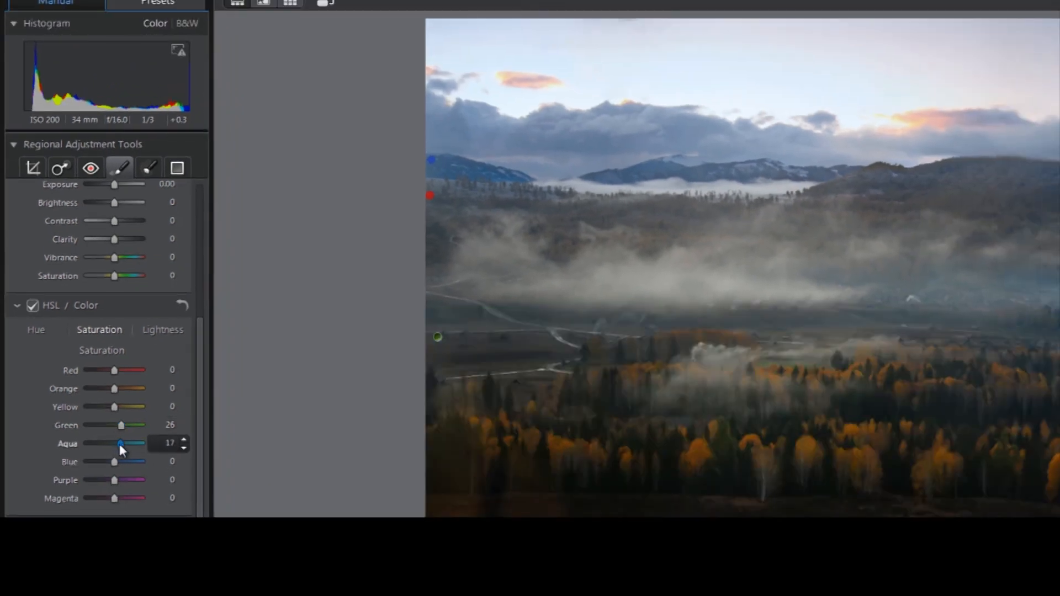
pyautogui.click(118, 406)
pyautogui.moveTo(115, 407); pyautogui.dragTo(118, 388)
pyautogui.click(114, 389)
pyautogui.click(115, 370)
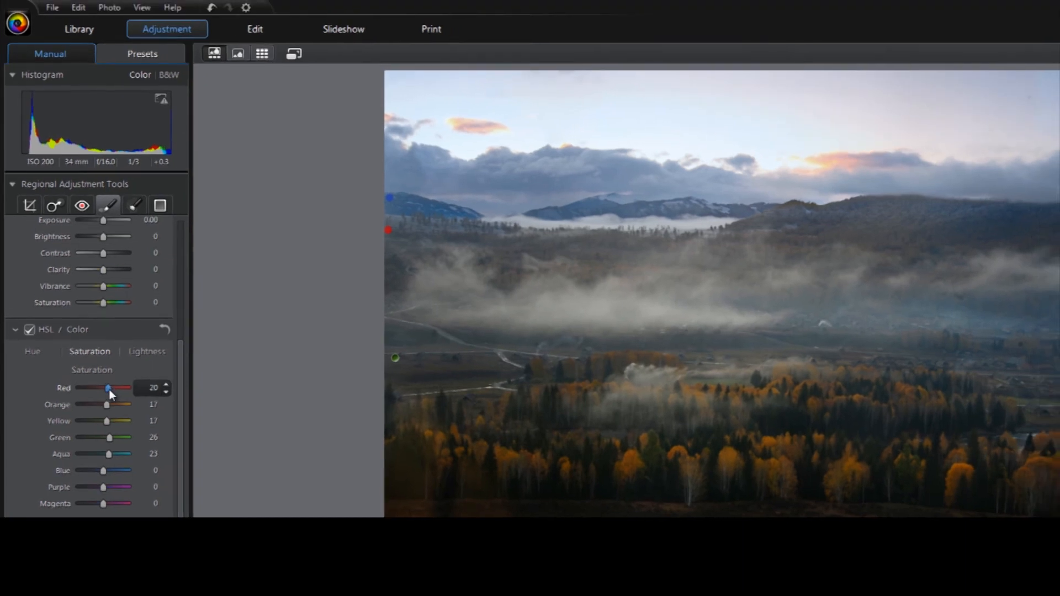
pyautogui.moveTo(110, 389); pyautogui.dragTo(108, 388)
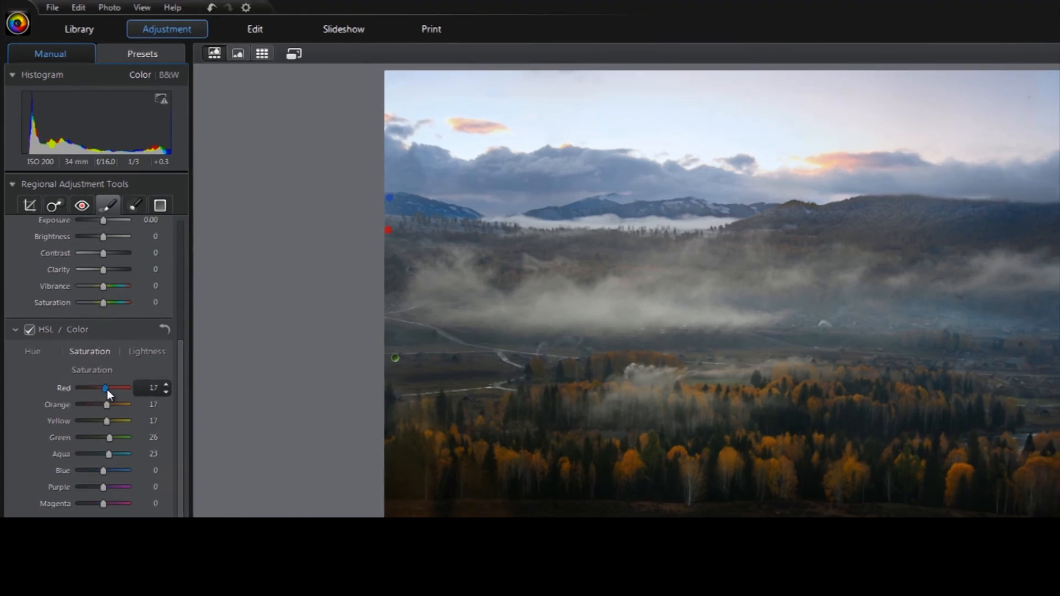